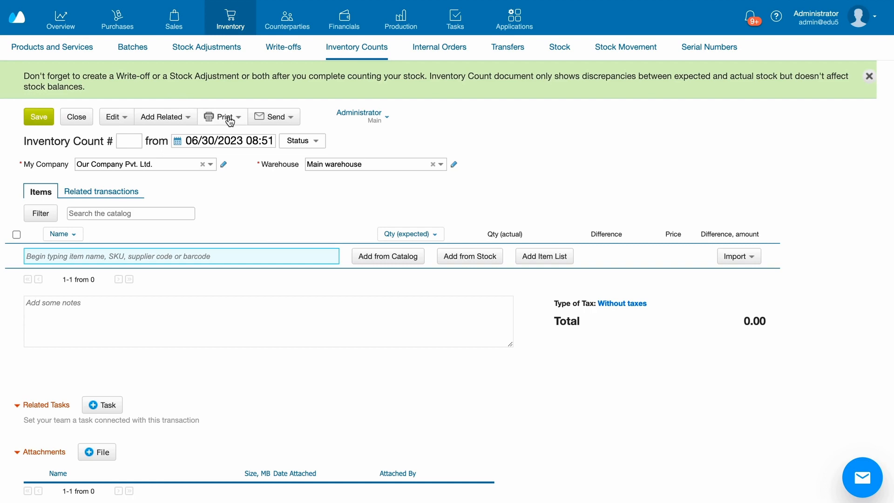
Set the new inventory count's warehouse to Store.
click(435, 164)
click(330, 92)
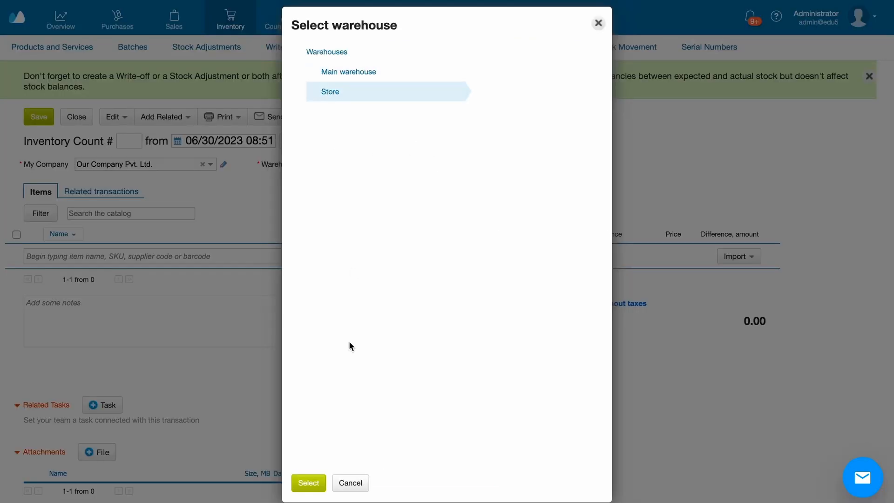
click(308, 482)
click(523, 279)
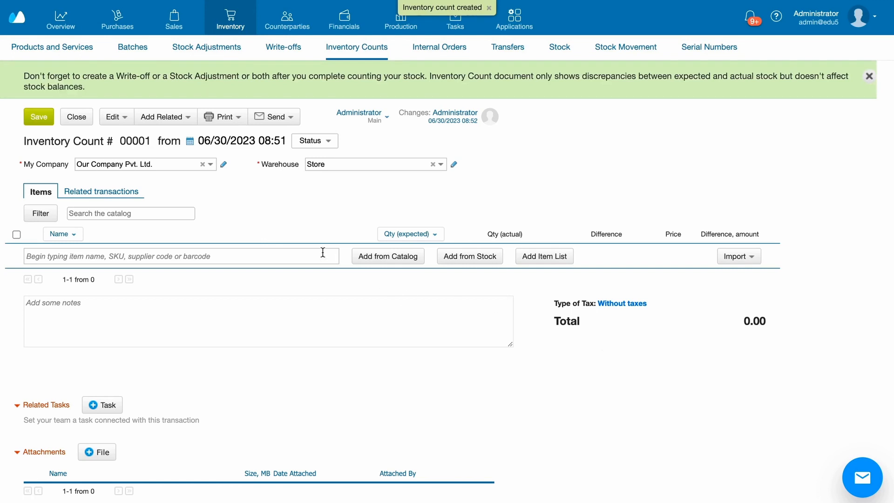
Add an item list from the Furniture for home folder to the inventory count, leaving Set actual stock off.
click(302, 255)
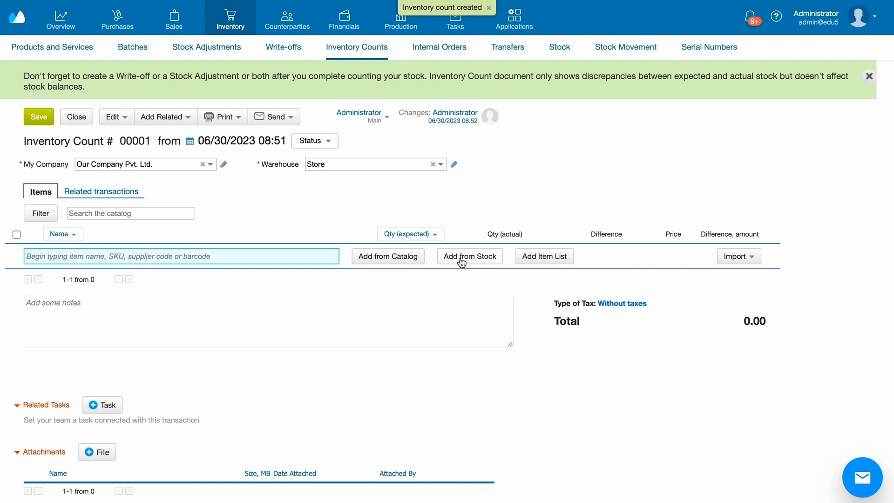
click(544, 257)
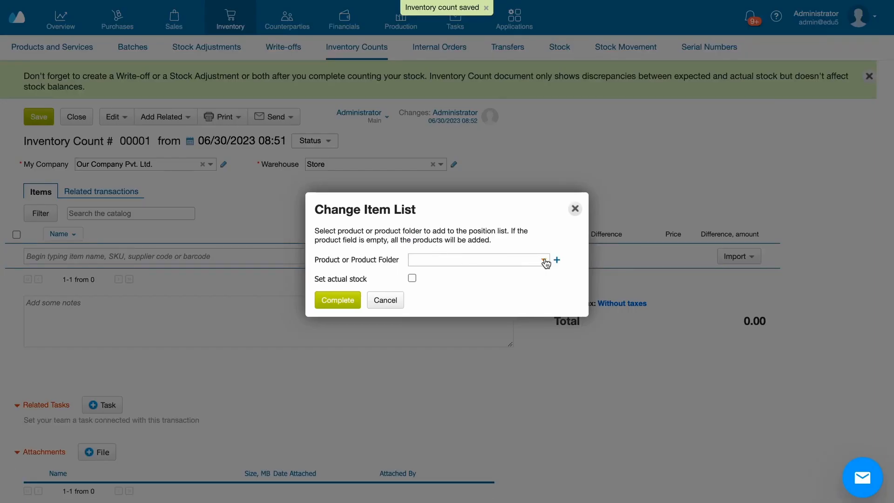
click(543, 259)
click(121, 175)
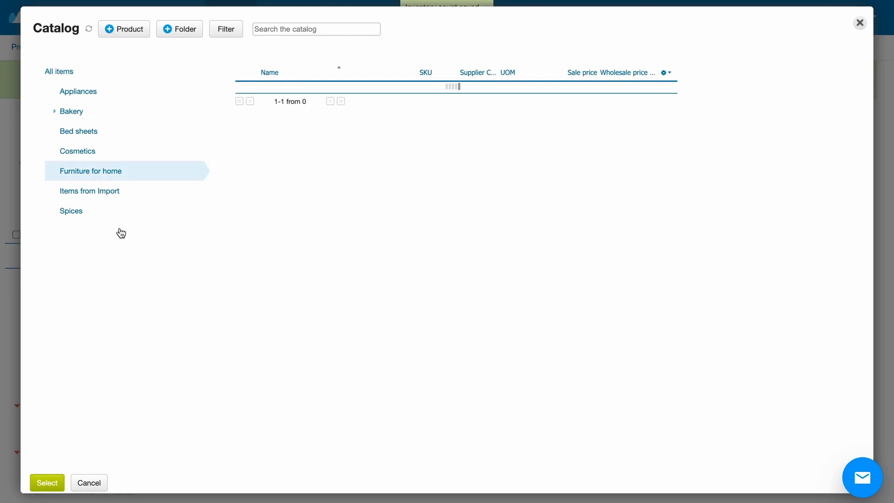
click(51, 482)
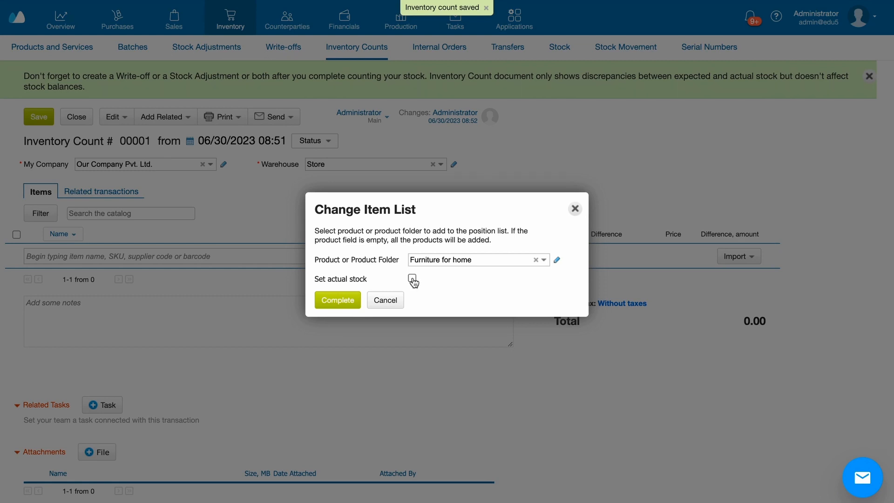
click(346, 300)
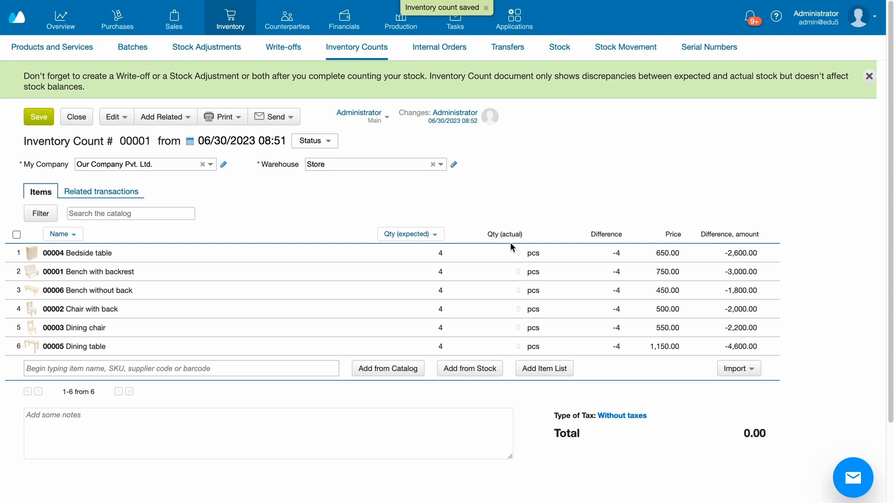
Enter actual quantities of 2 for Bedside table, 10 for Bench with backrest and 2 for Bench without back.
click(520, 254)
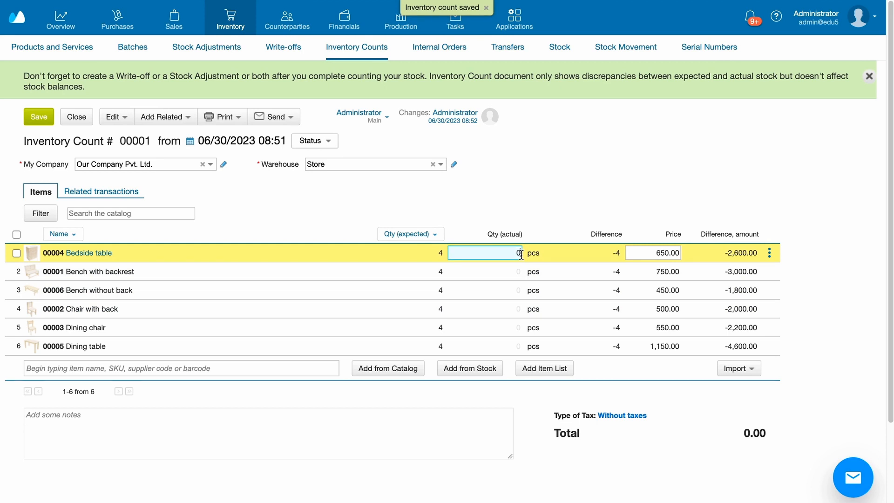
text(2)
click(518, 273)
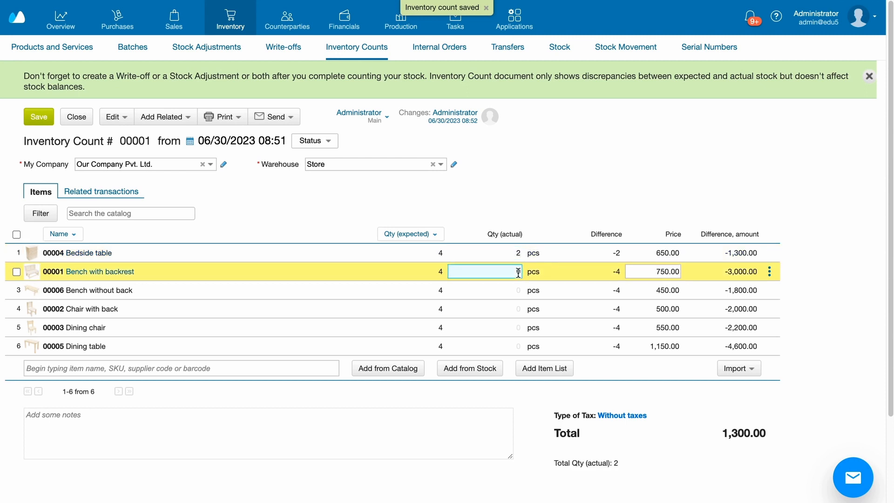
text(10)
click(515, 290)
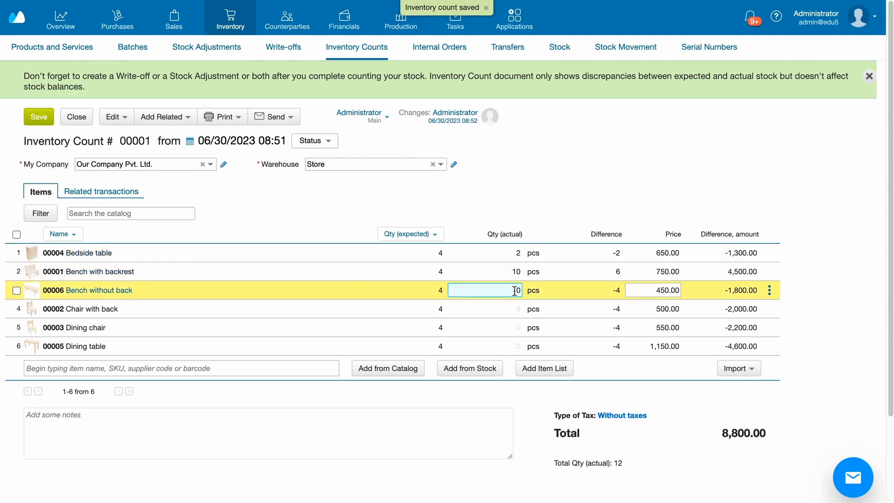
key(BackSpace)
text(2)
Enter actual quantities of 4 for Chair with back, 4 for Dining chair and 6 for Dining table, and save the inventory count.
click(516, 309)
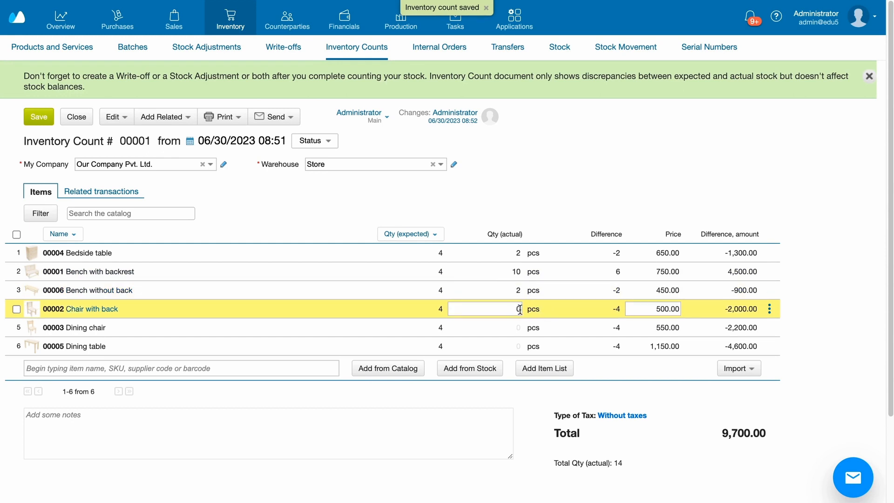
key(BackSpace)
text(4)
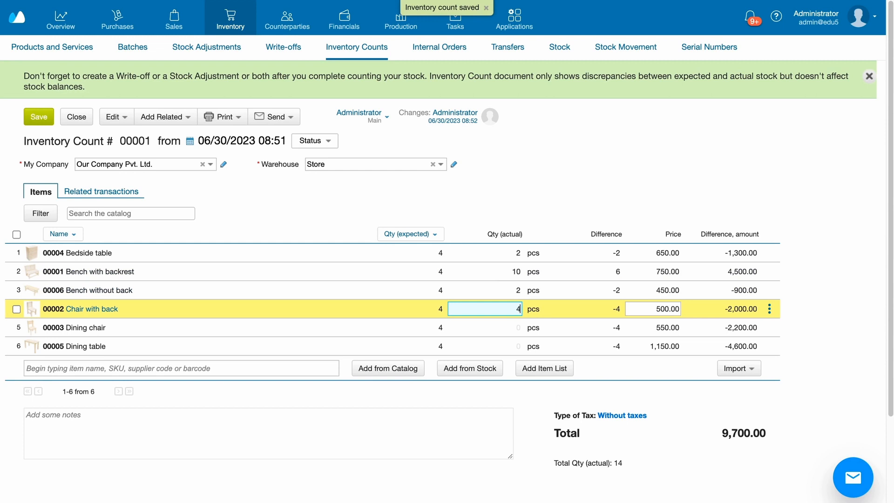
click(521, 326)
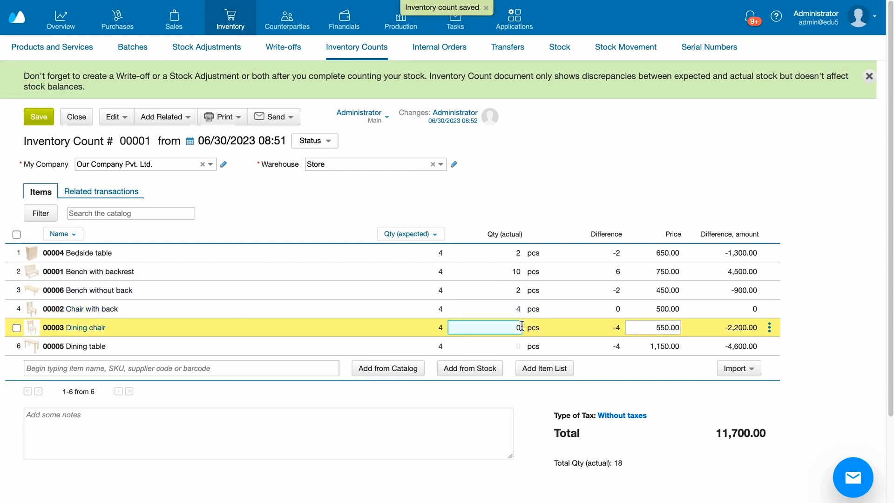
key(BackSpace)
text(4)
click(519, 346)
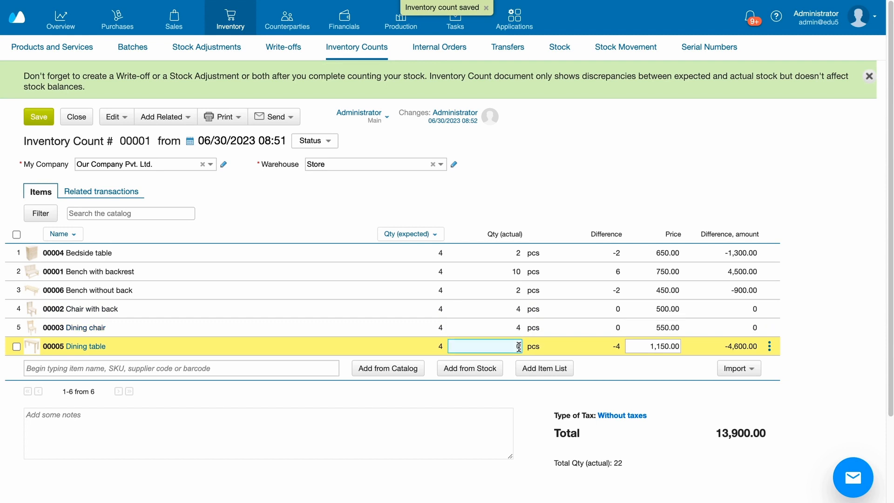
text(6)
key(Return)
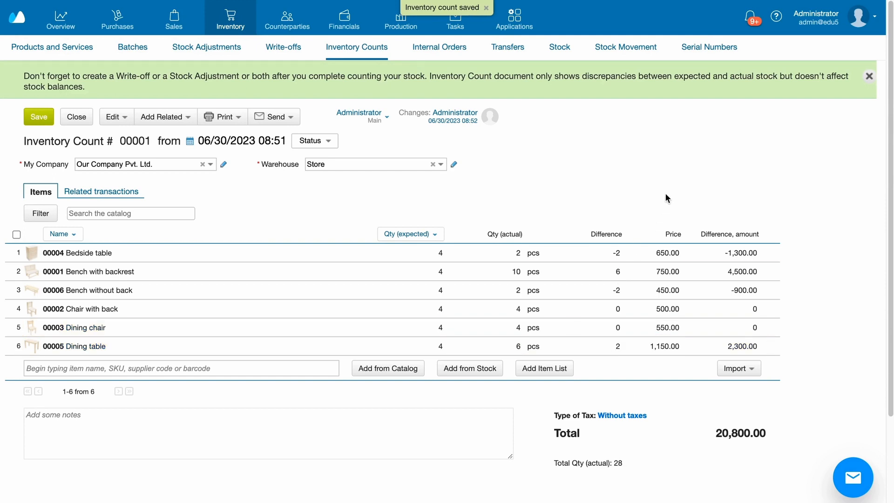
click(40, 116)
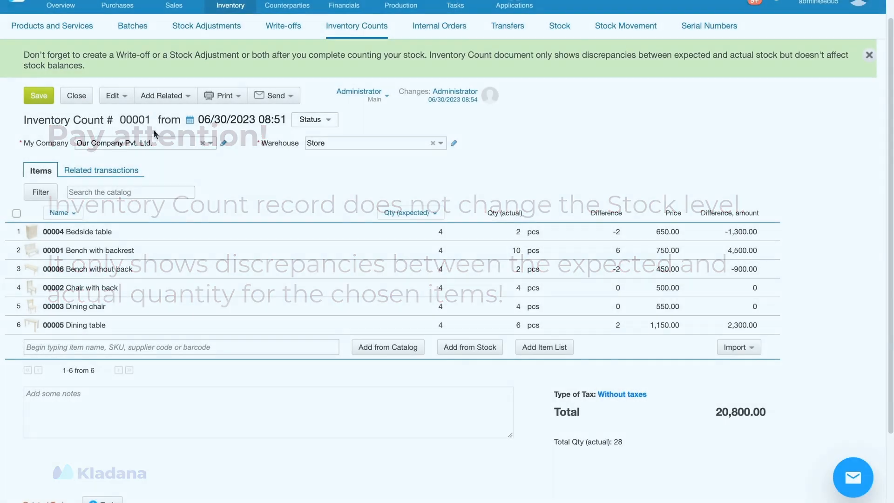
Create a related stock adjustment from the inventory count.
click(163, 95)
click(163, 124)
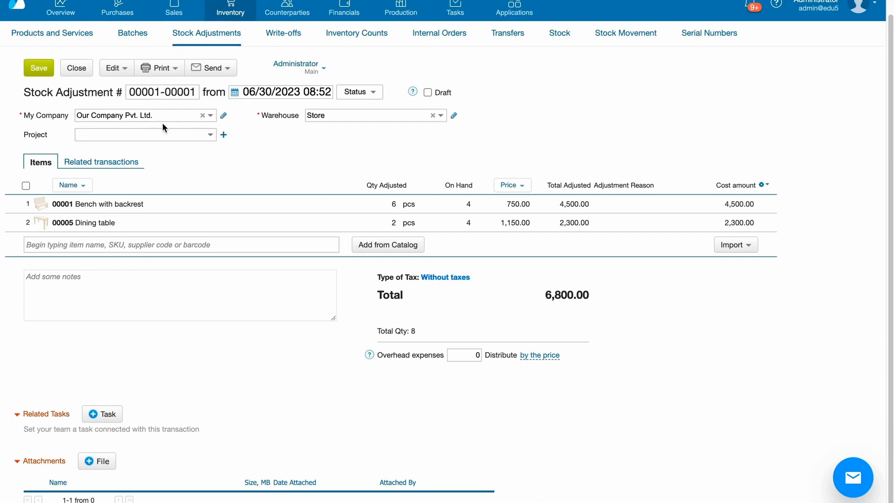
click(423, 198)
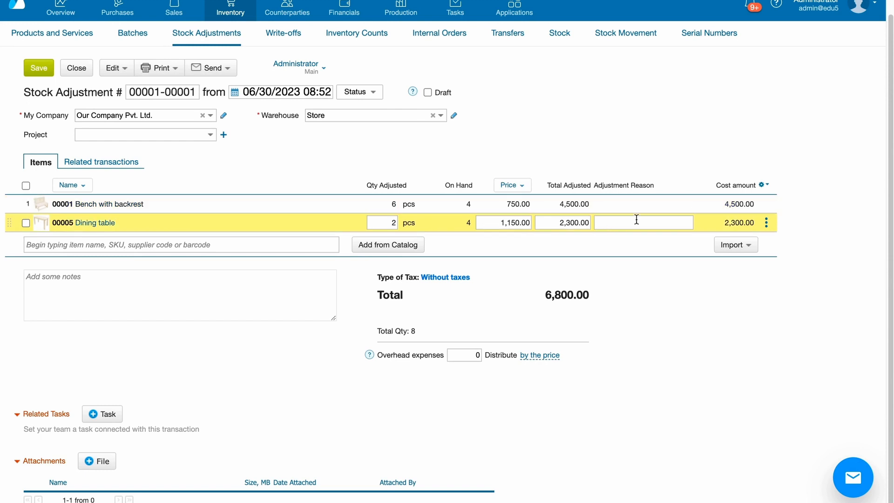
Set the adjustment reason to "after counting" for Bench with backrest and Dining table, then save and close the stock adjustment.
click(636, 204)
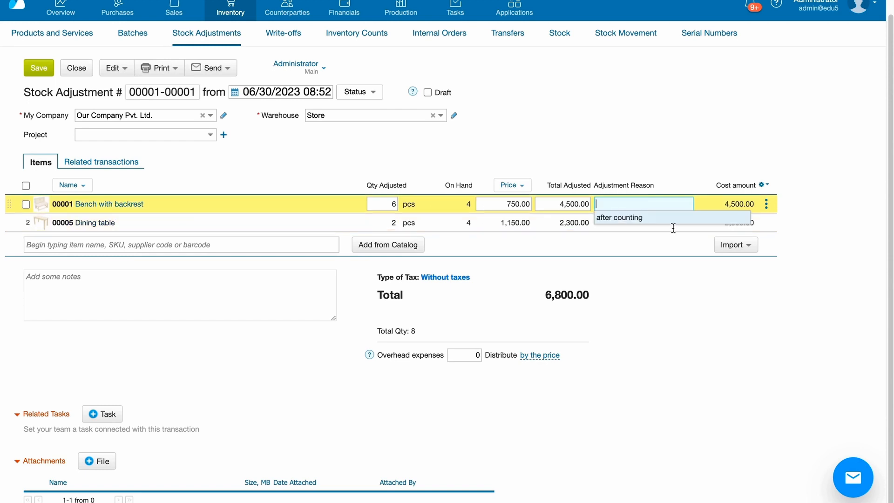
click(706, 217)
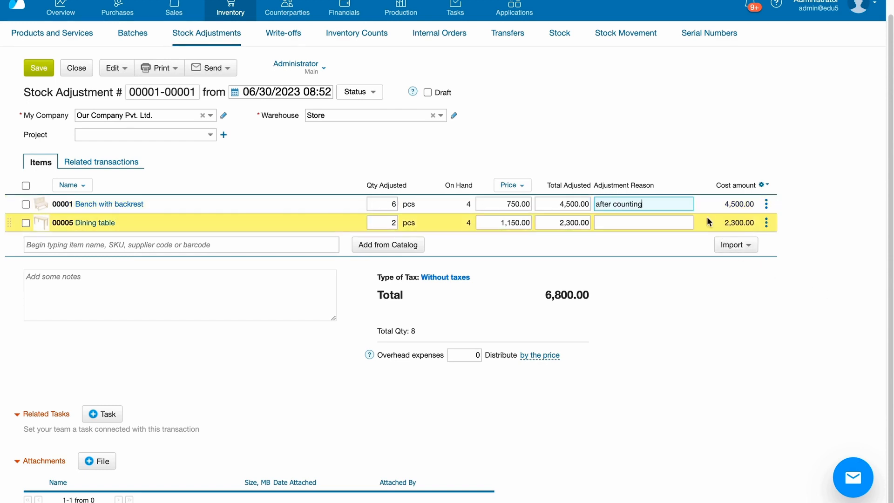
click(679, 221)
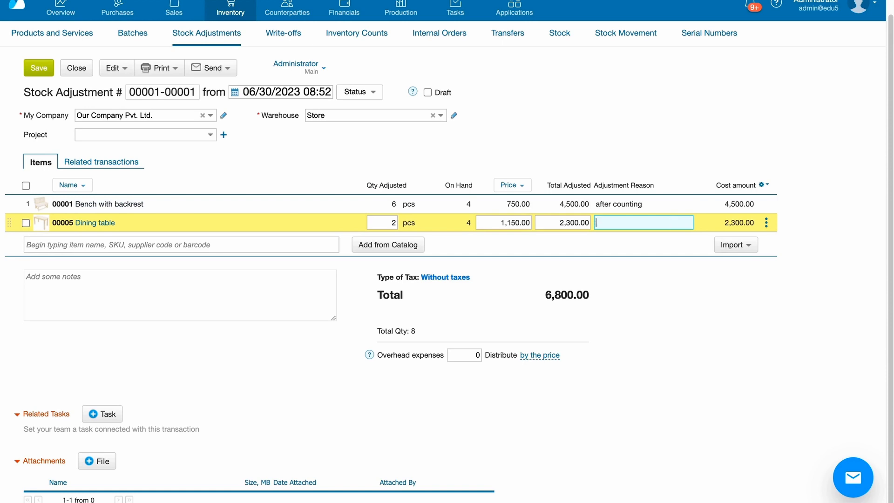
click(674, 238)
click(38, 71)
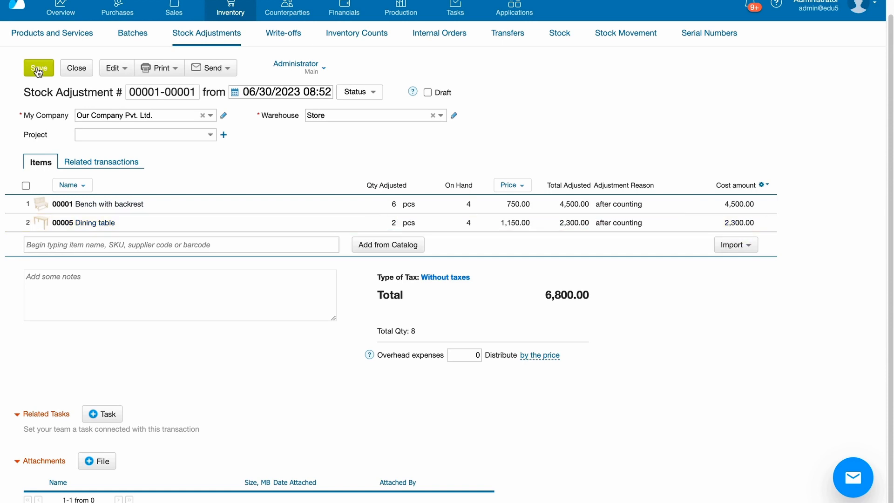
click(76, 67)
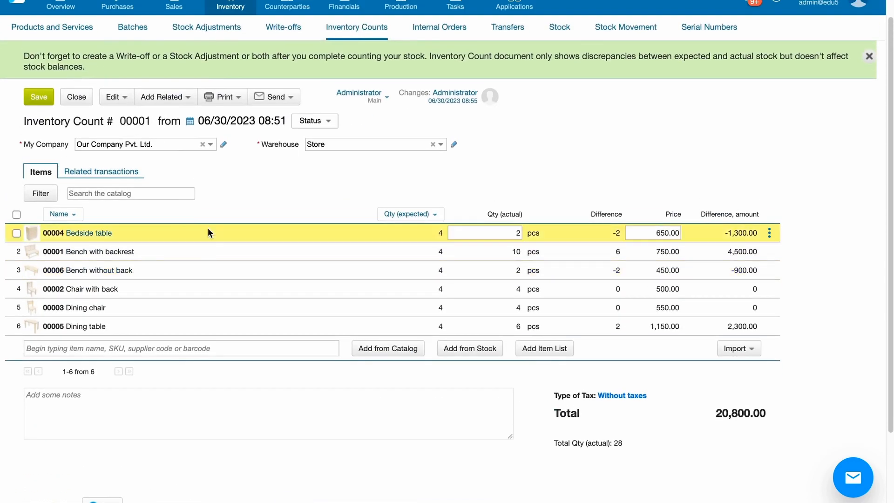
Create a related write-off from the inventory count and save it.
scroll(207, 228, up, 1)
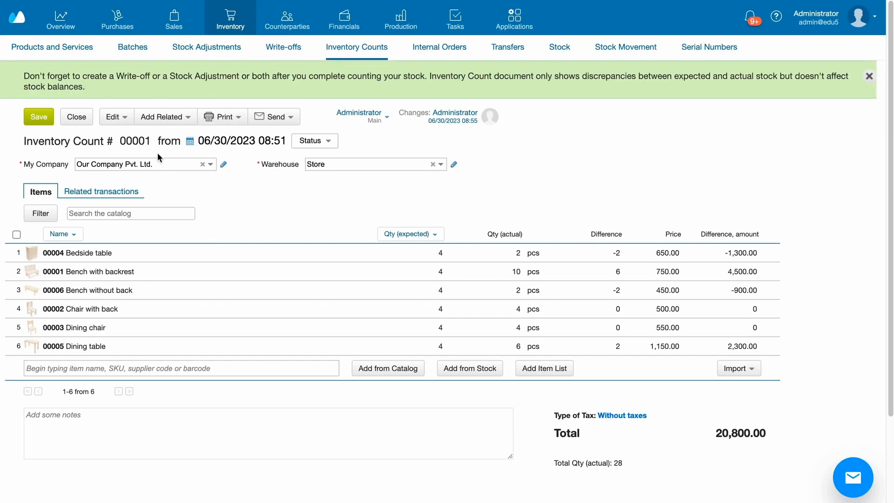
click(164, 118)
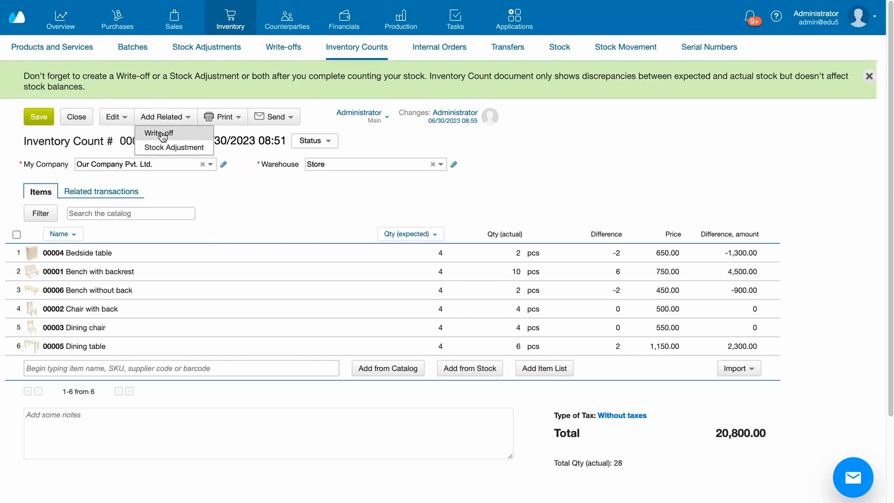
click(161, 133)
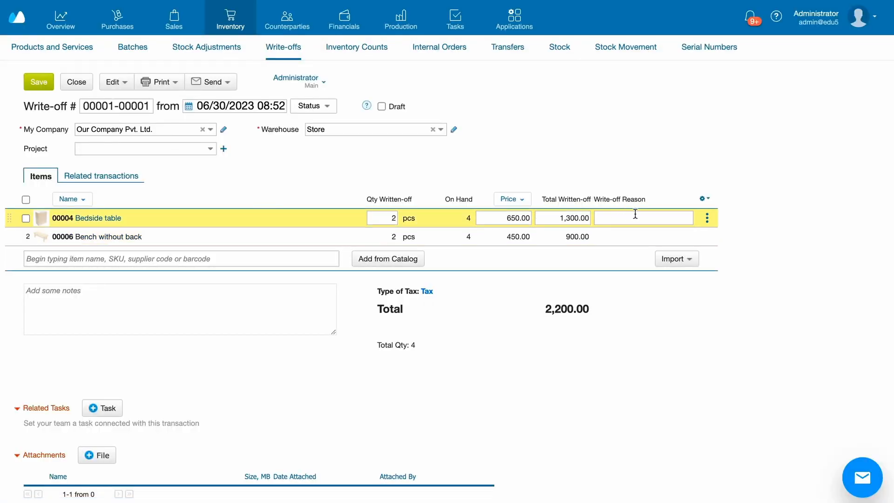
click(32, 87)
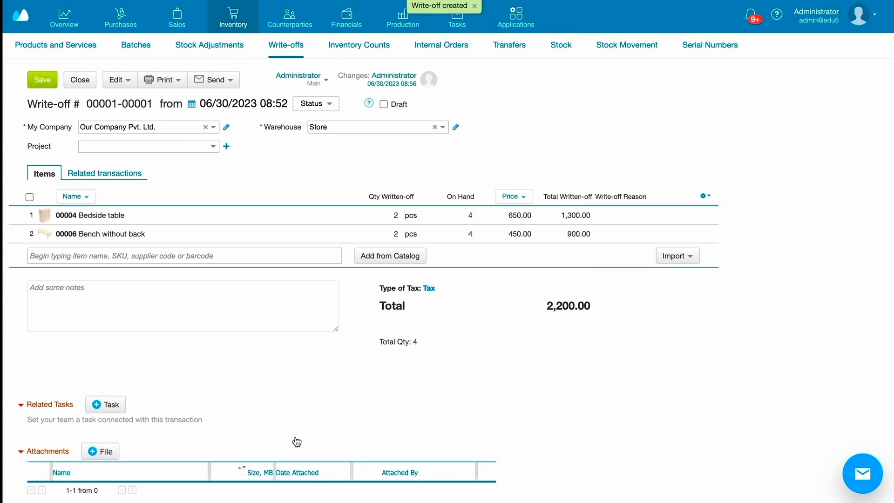
Open the Stock Movement report and set its product filter to the Furniture for home folder.
click(610, 54)
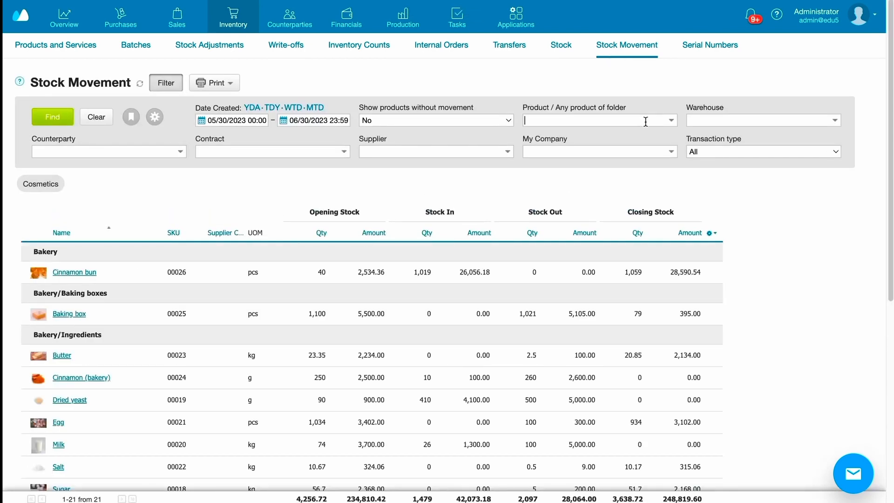
click(671, 121)
click(670, 121)
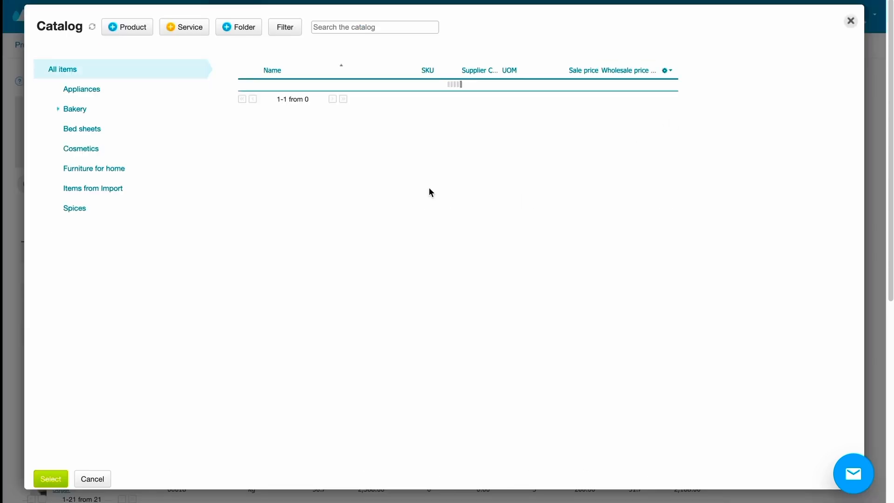
click(103, 170)
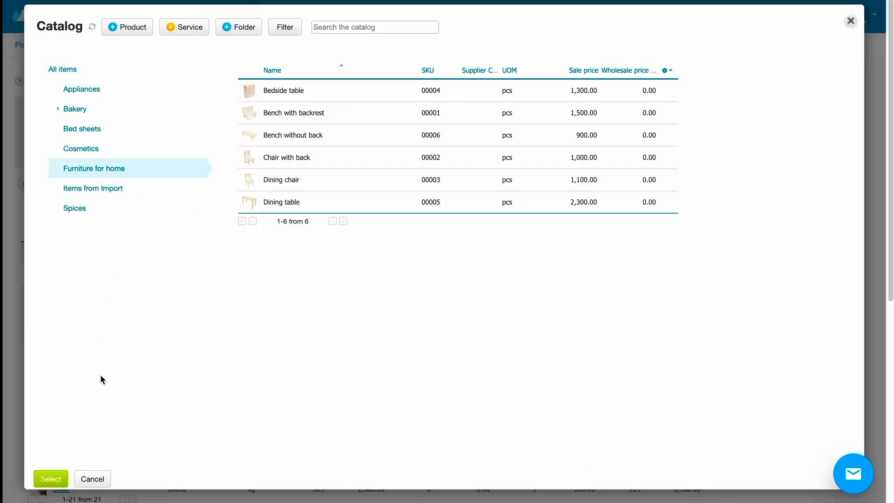
click(54, 475)
Include products without movement, limit the report to the Store warehouse, and apply the filter.
click(511, 122)
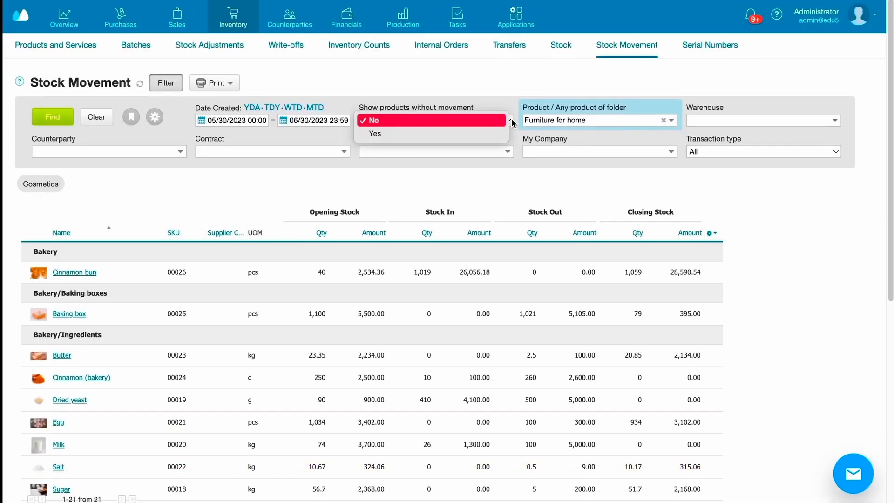
click(471, 133)
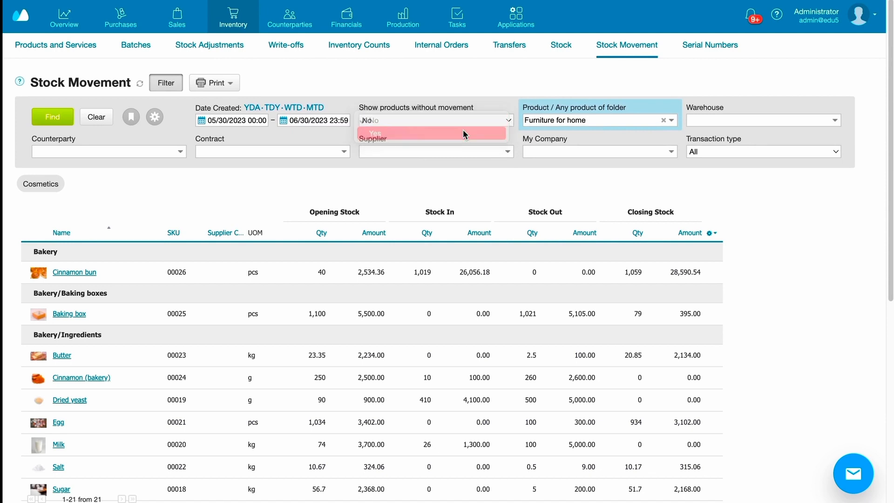
click(818, 119)
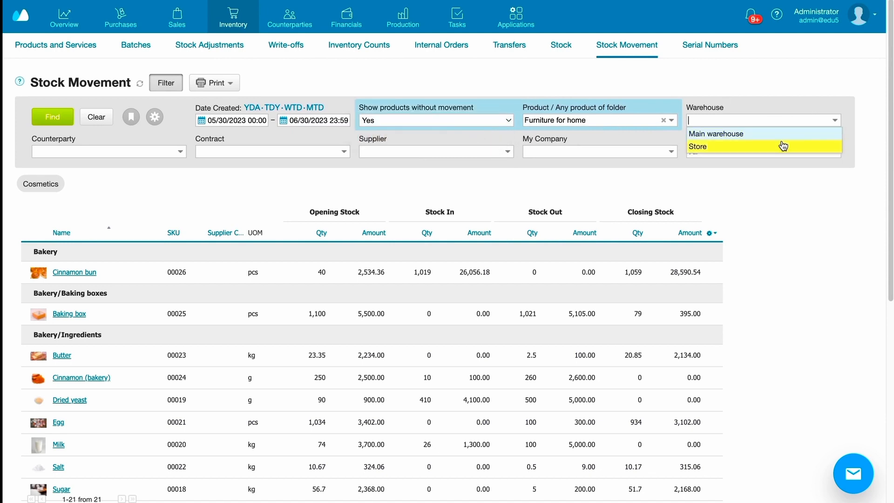
click(784, 146)
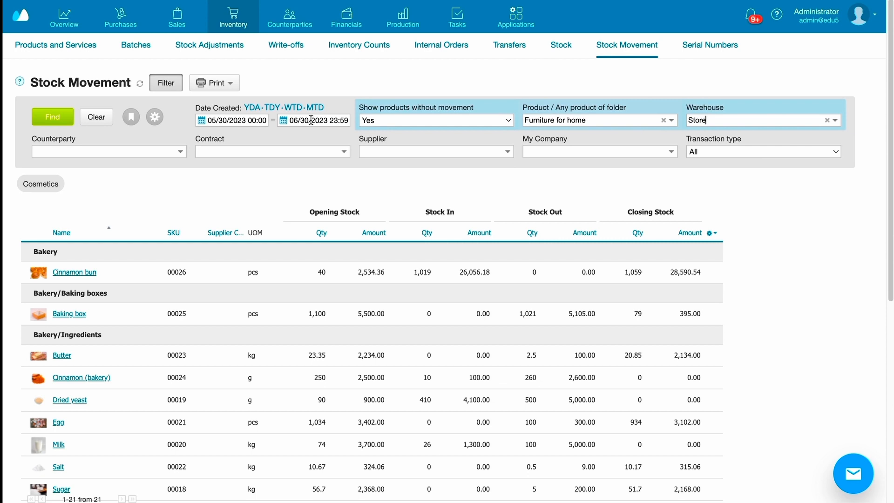
click(48, 114)
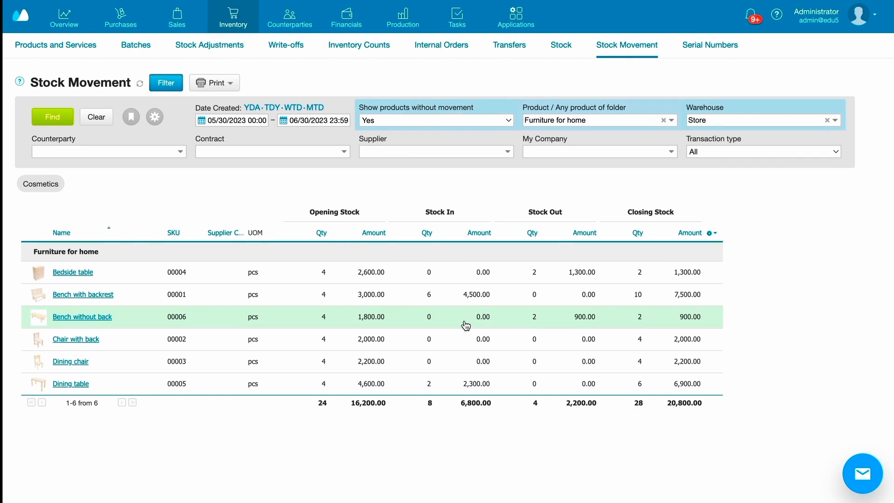
Open the stock movement details for Bench without back.
click(444, 321)
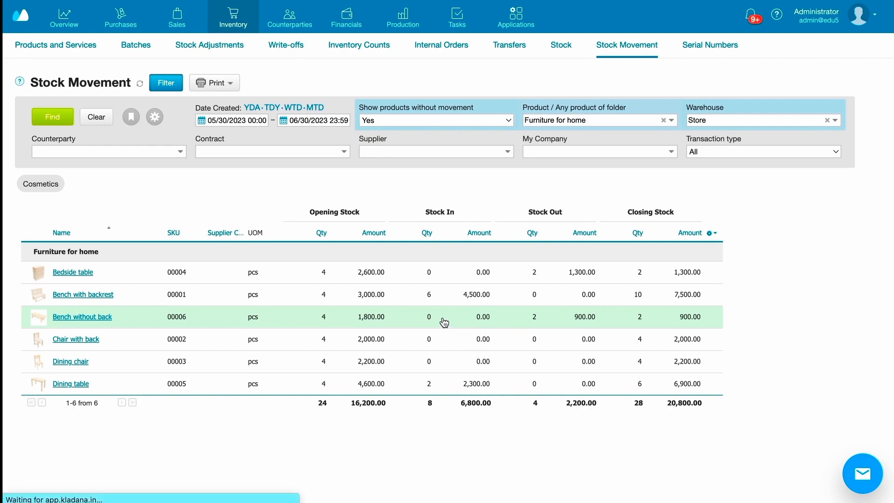